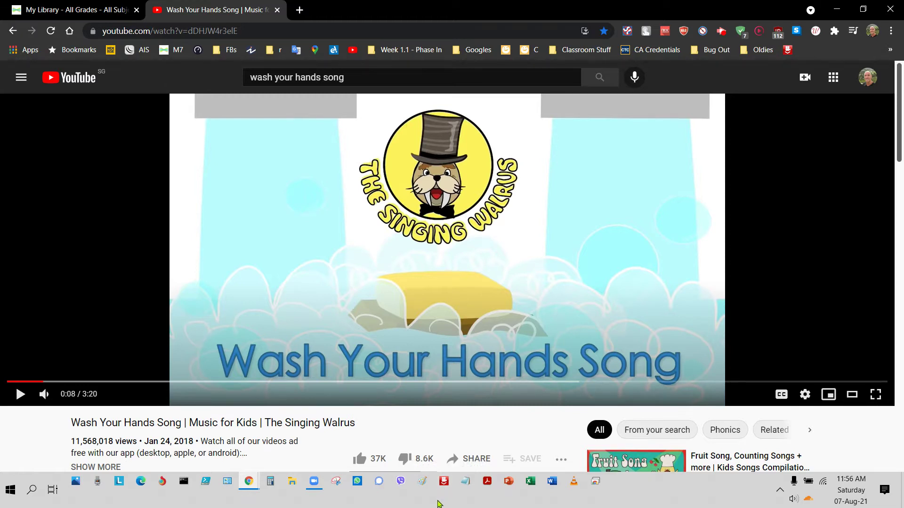
Dismiss the video downloader, launch Video Editor from Start, and start a blank project.
click(444, 483)
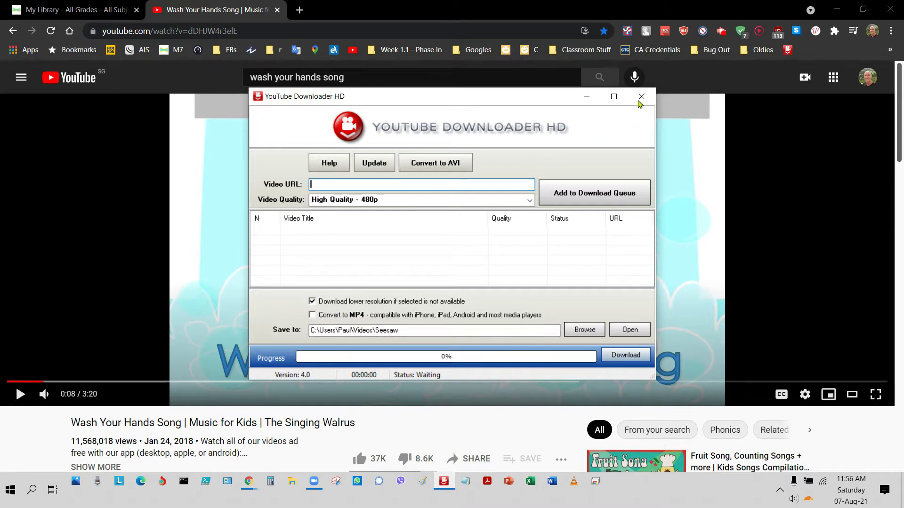
click(641, 98)
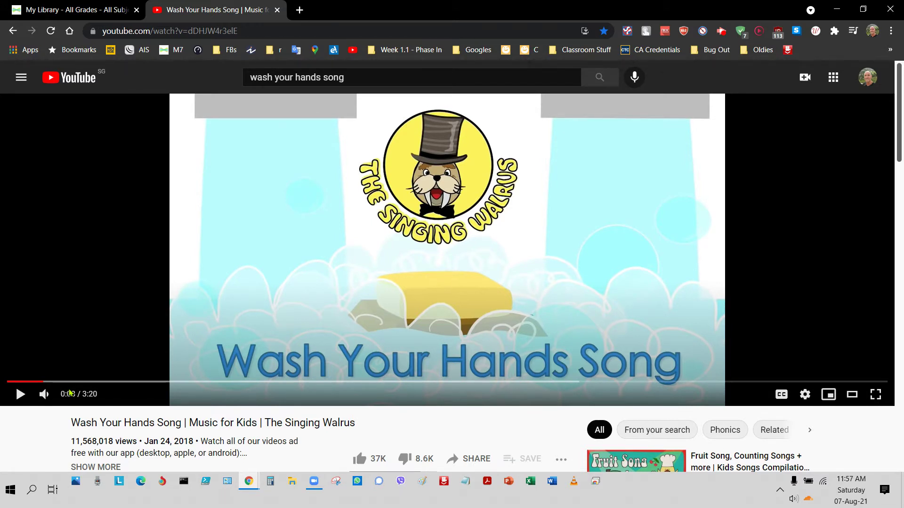
key(super)
text(vide)
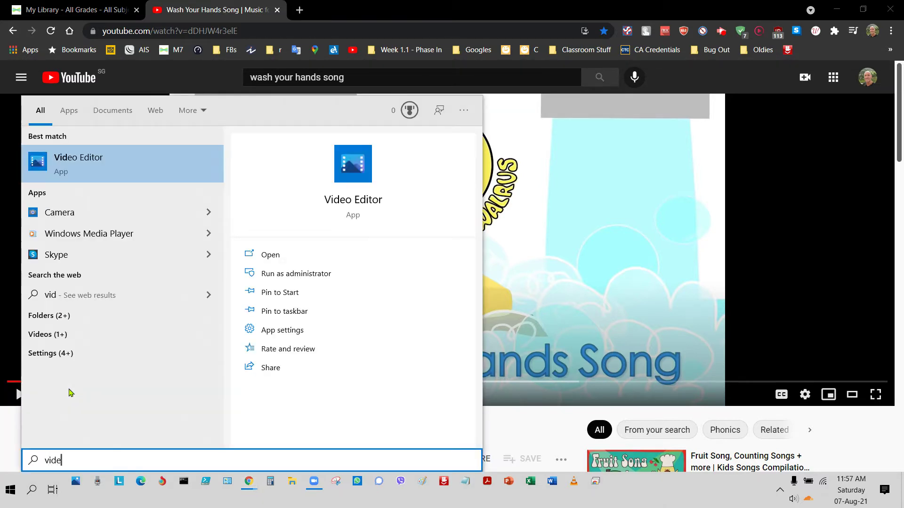
text(o)
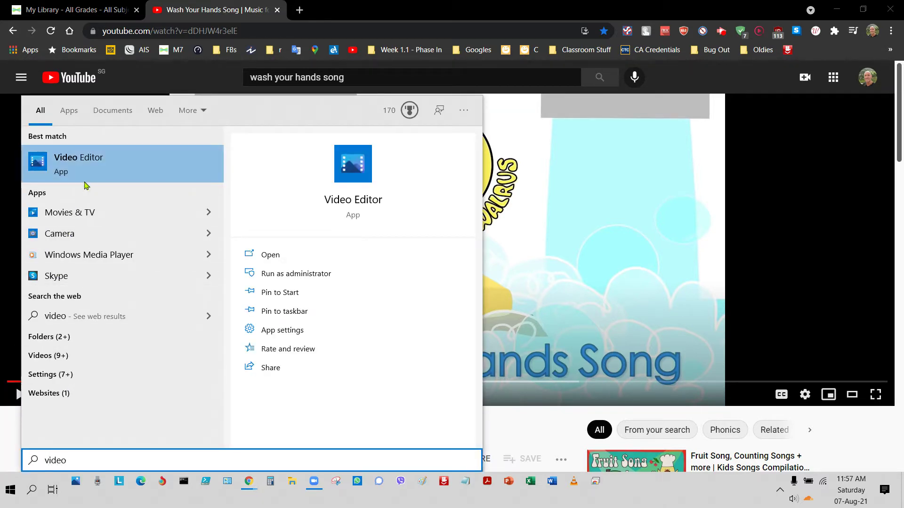
click(81, 179)
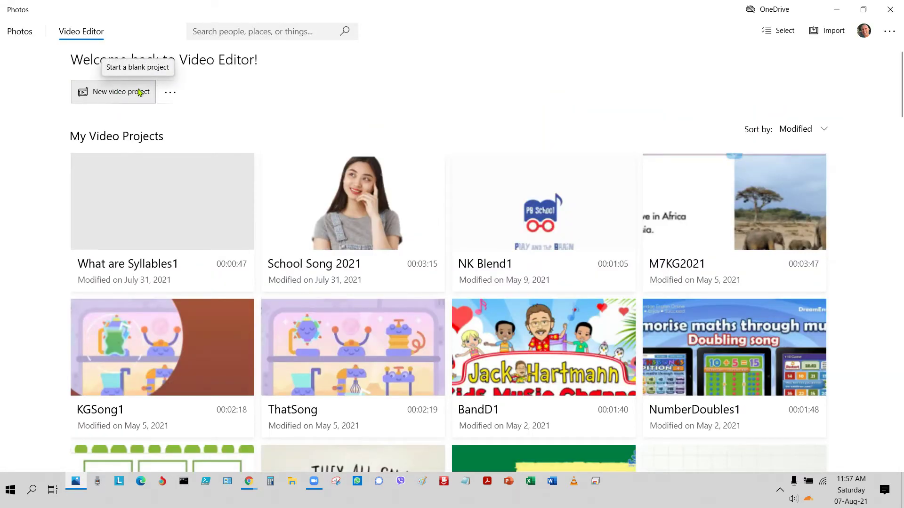
click(139, 93)
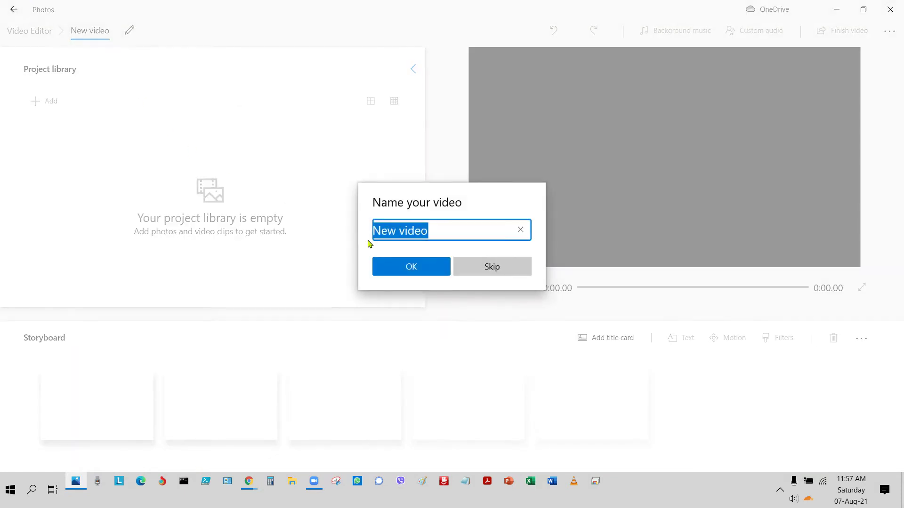
text(W)
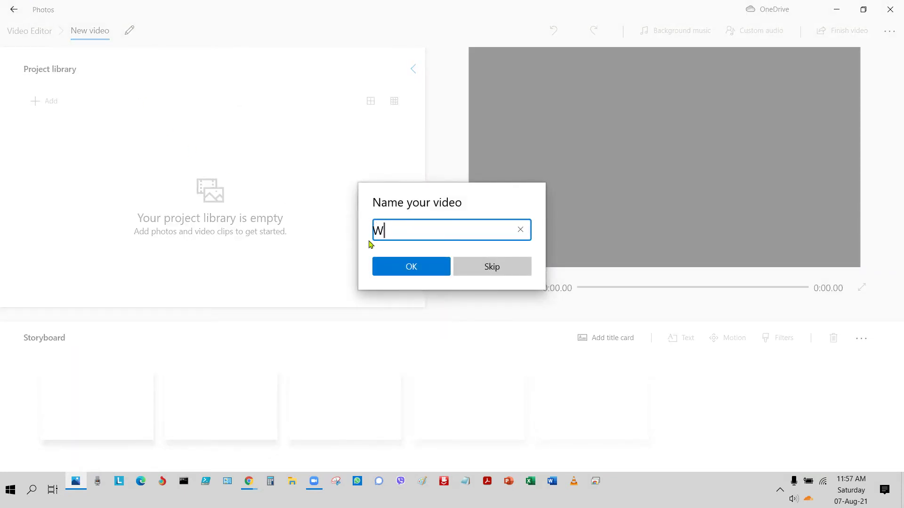
text(sash Your Han)
text(ds - Tr)
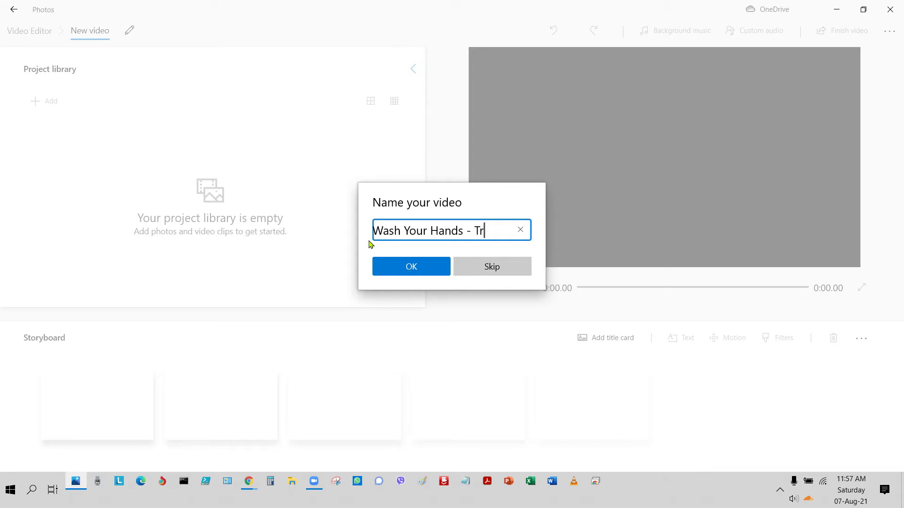
text(iml)
text(med V)
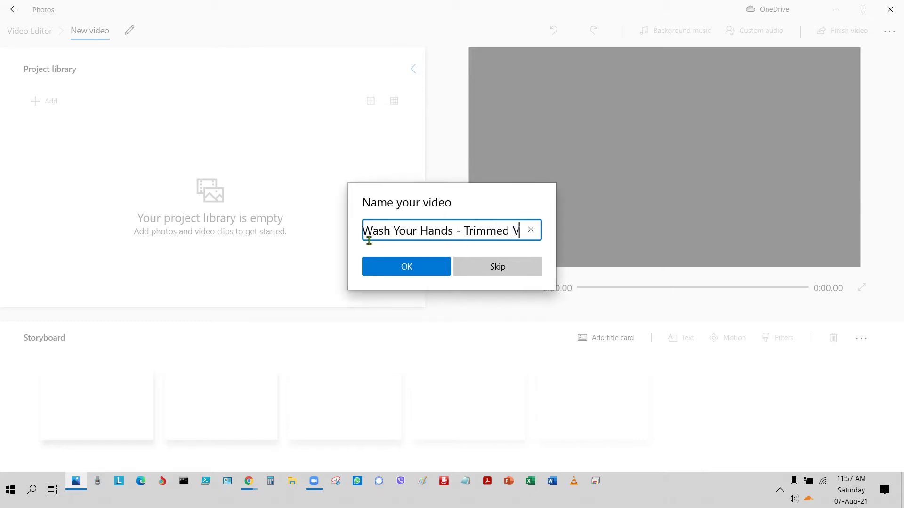
text(ideo)
Confirm 'Wash Your Hands - Trimmed Video' as the new project's name.
click(375, 262)
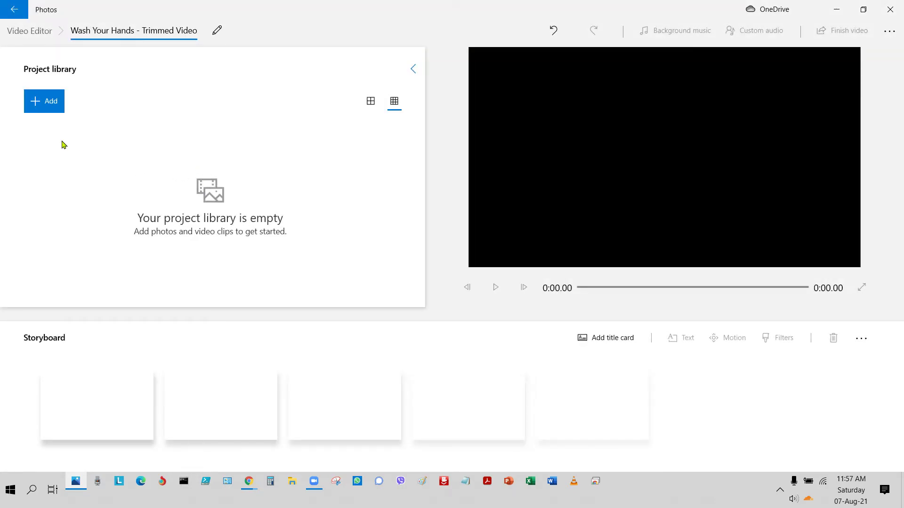
Import Wash Your Hands Song.mp4 from this PC onto the storyboard, preview it, and select it.
click(42, 101)
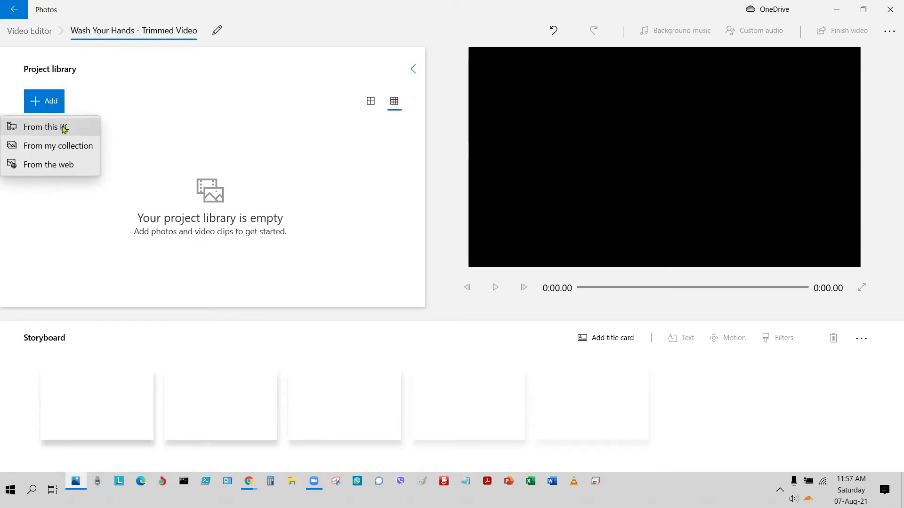
click(95, 125)
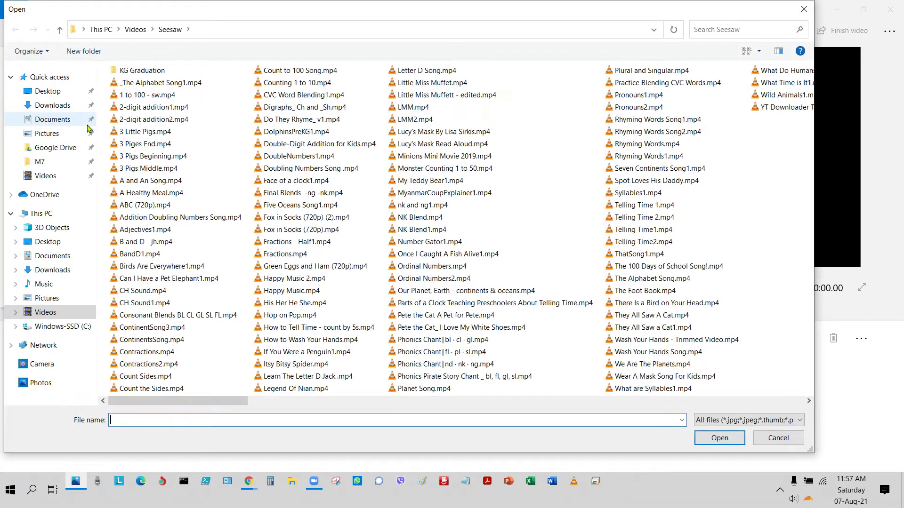
double_click(658, 351)
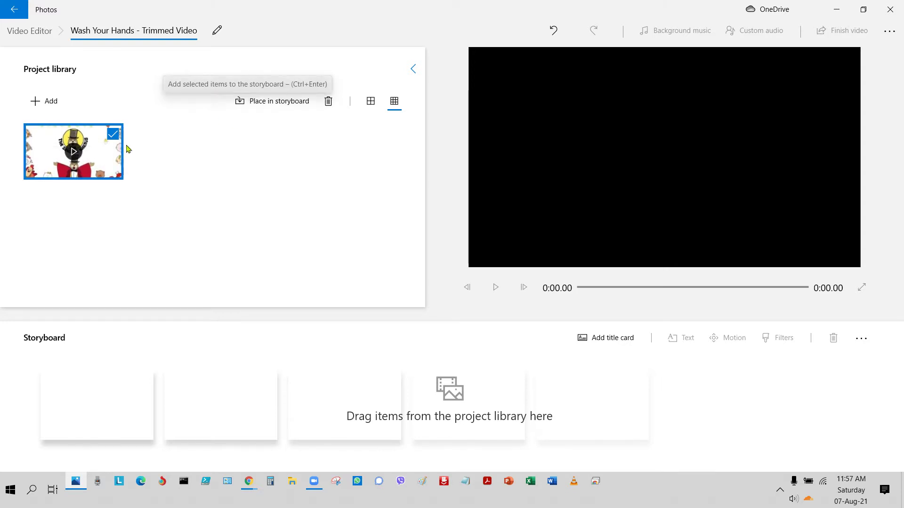
drag(107, 152, 107, 417)
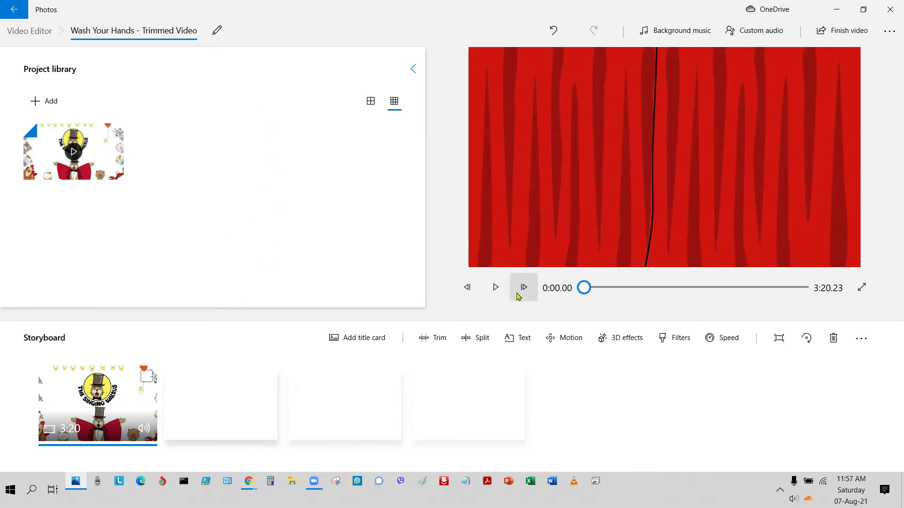
click(494, 287)
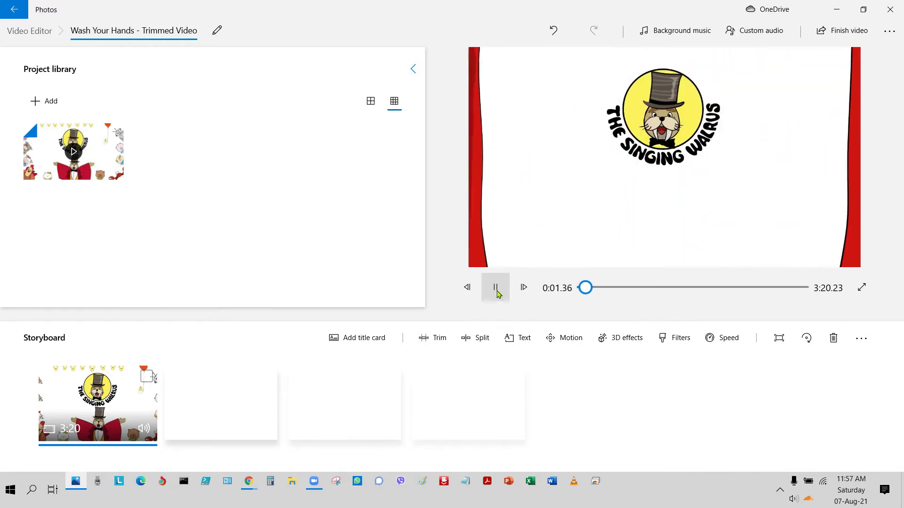
click(498, 293)
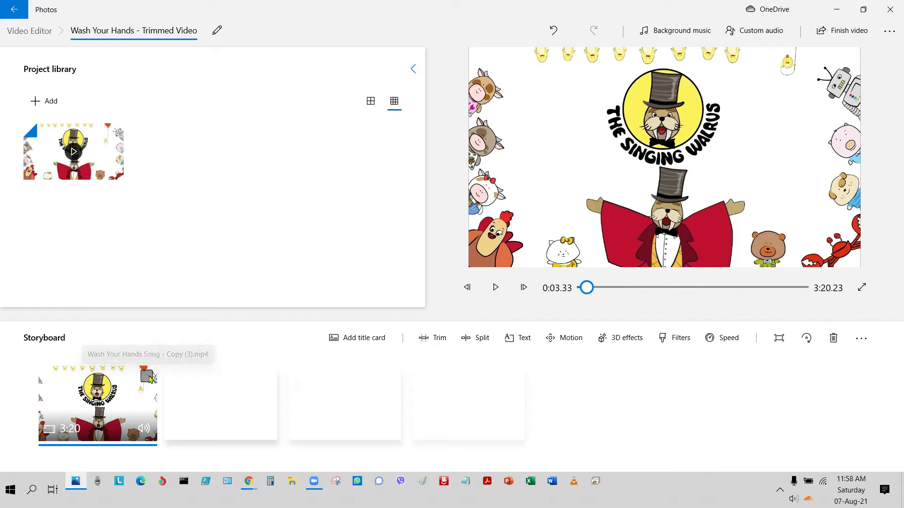
click(139, 395)
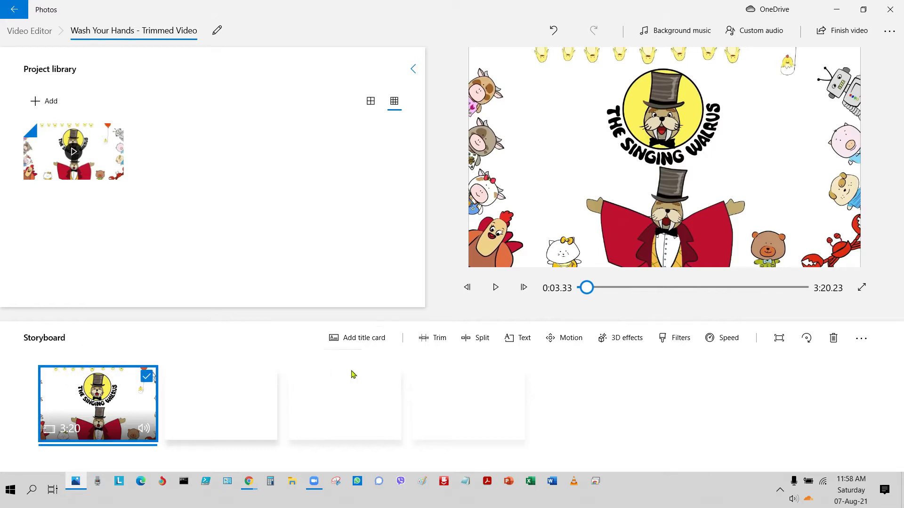
In the Trim view, preview the clip and cut its start to 0:07.40.
click(436, 341)
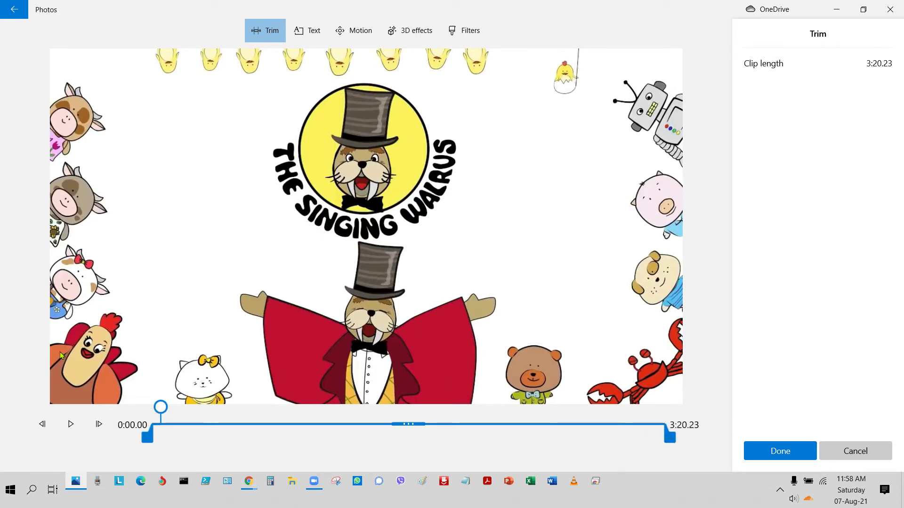
click(68, 425)
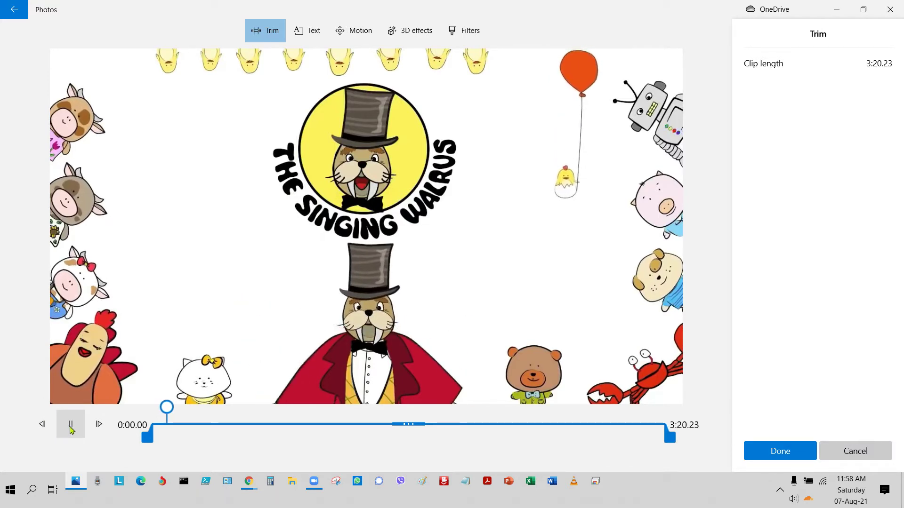
click(71, 426)
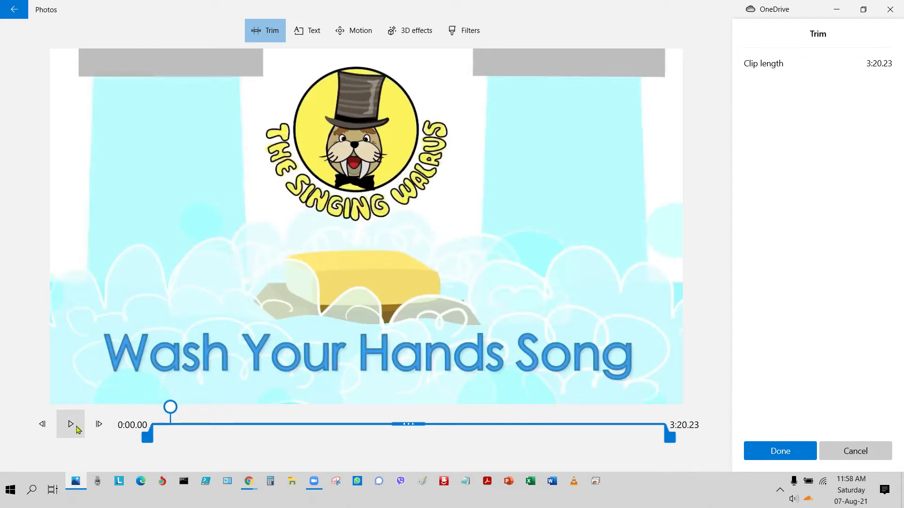
mouse_move(170, 407)
mouse_down()
mouse_move(563, 407)
mouse_move(230, 408)
mouse_move(133, 364)
mouse_up()
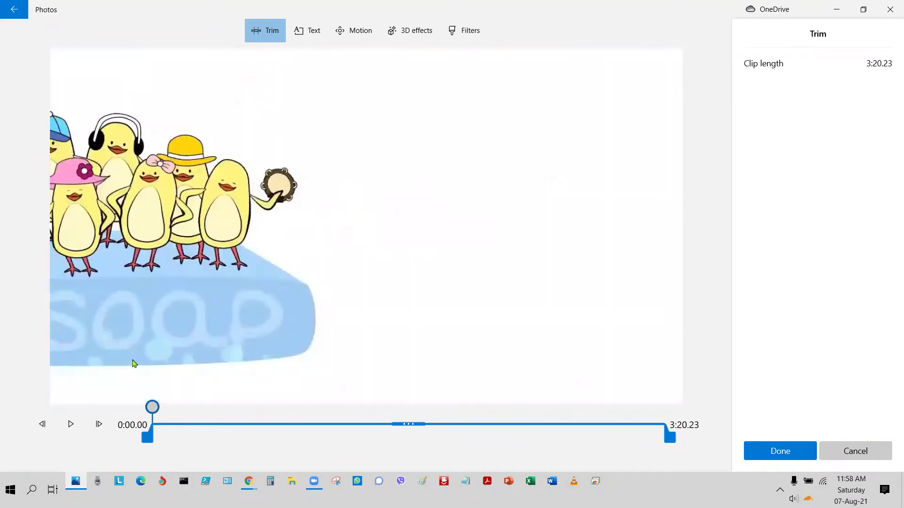
drag(152, 407, 163, 408)
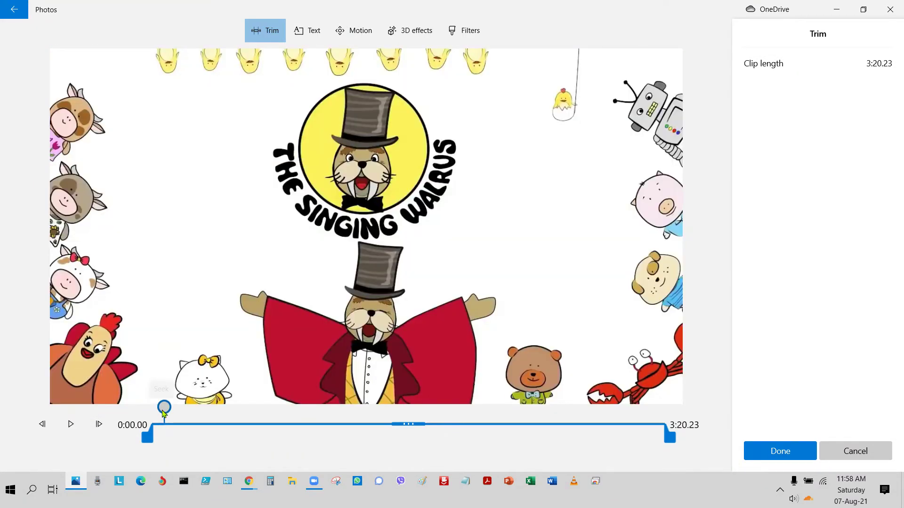
click(71, 426)
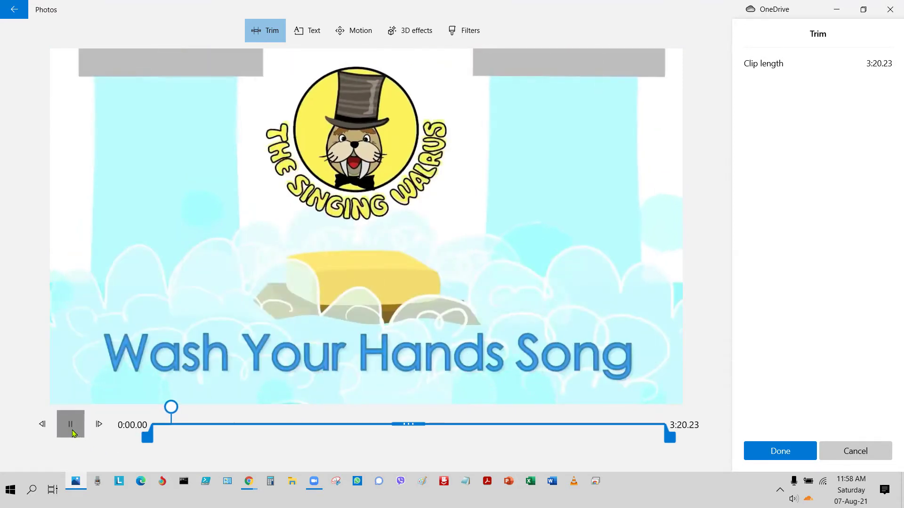
click(73, 433)
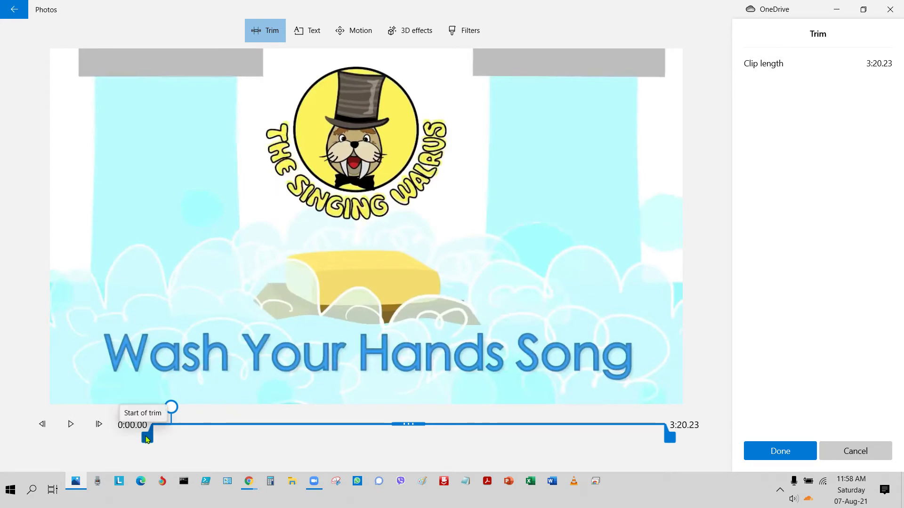
drag(147, 437, 166, 437)
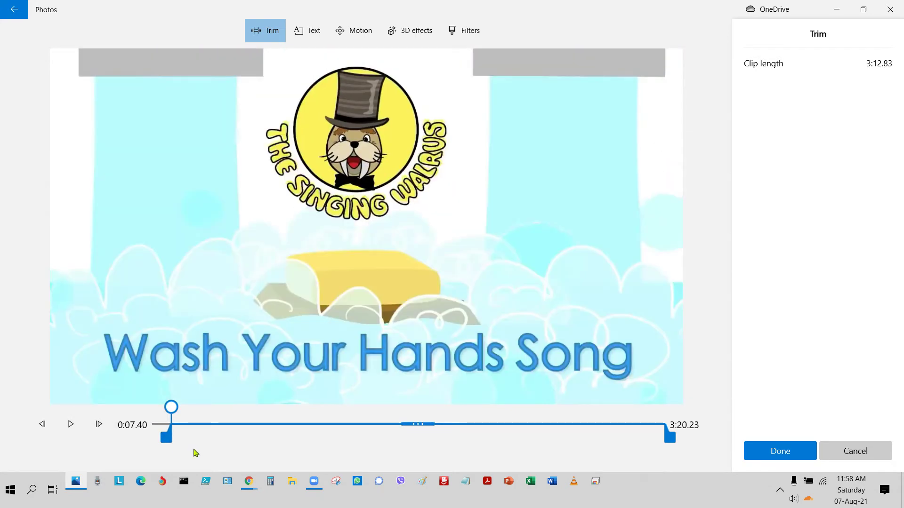
click(71, 424)
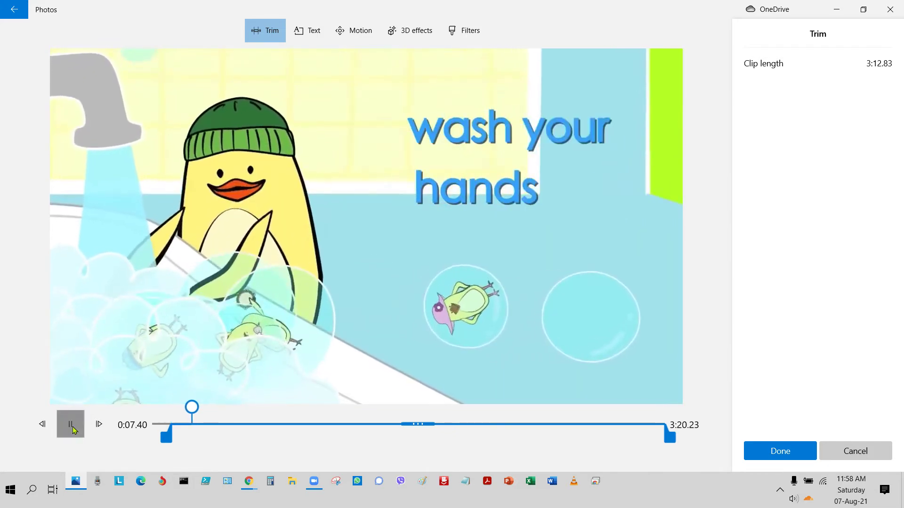
Trim the clip's end to 0:17.10 for a 9.70-second length, check it, and accept.
drag(191, 408, 171, 408)
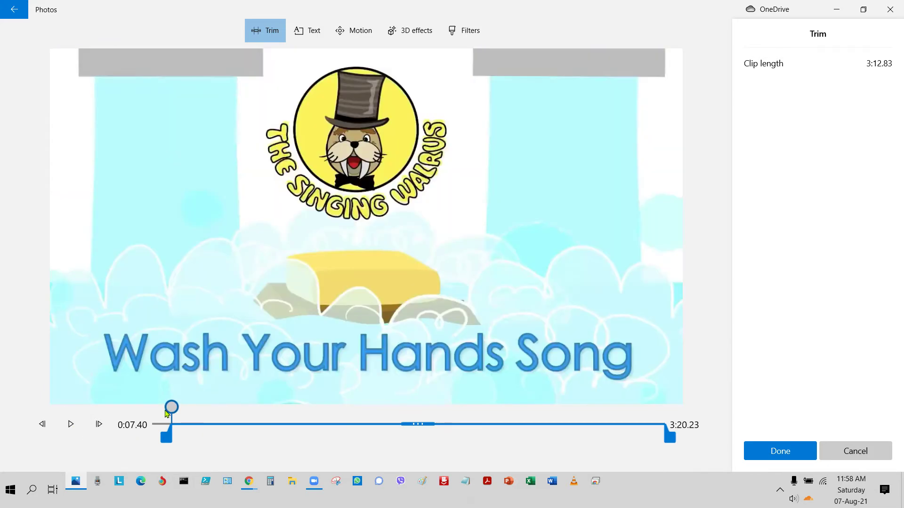
click(71, 426)
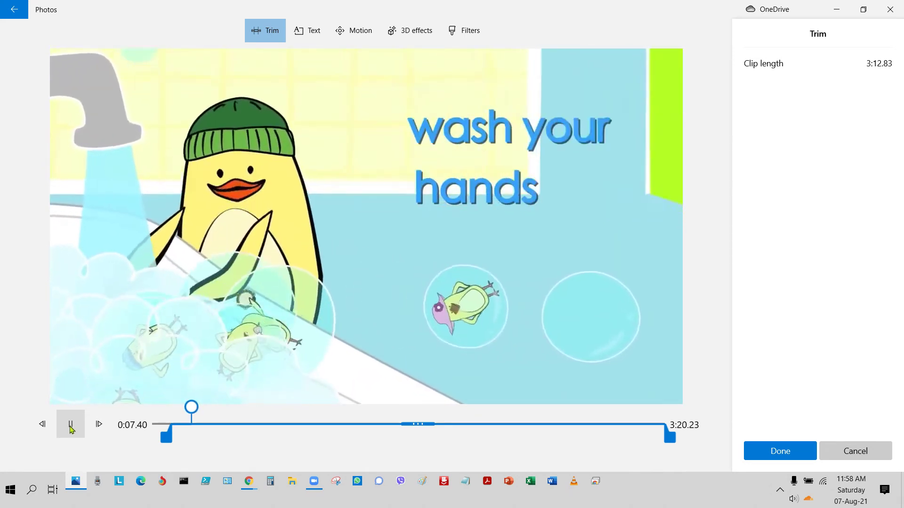
click(70, 426)
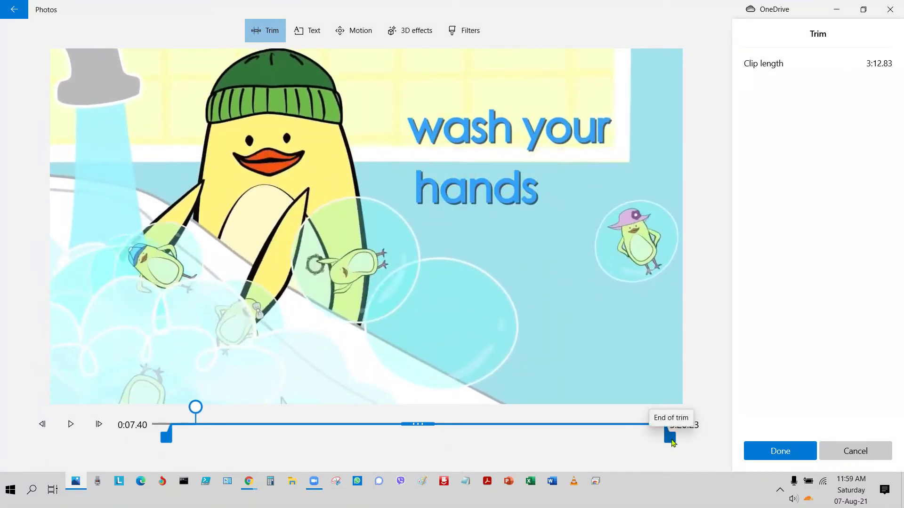
drag(672, 443, 191, 433)
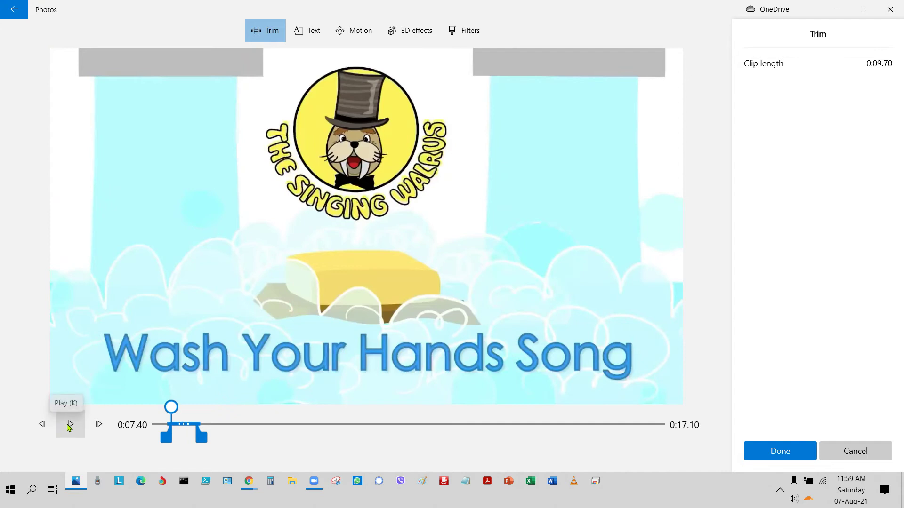
click(69, 425)
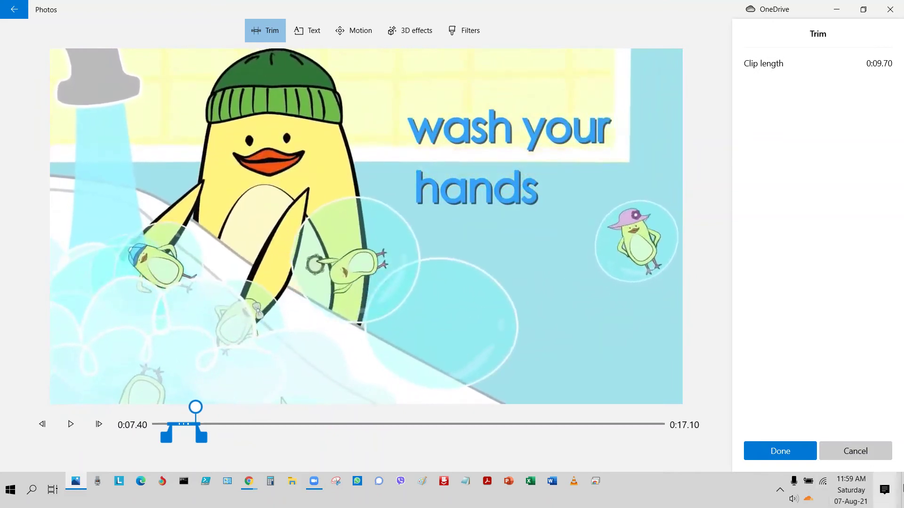
click(902, 493)
click(902, 492)
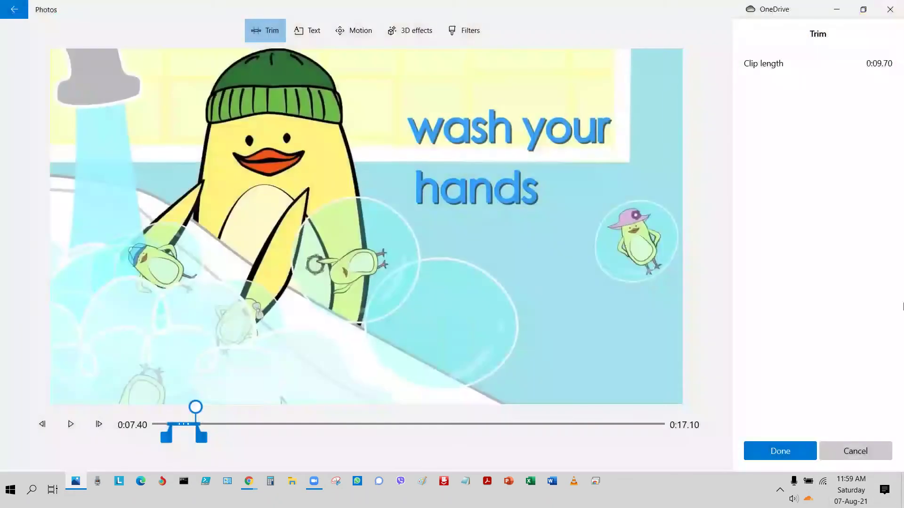
click(760, 457)
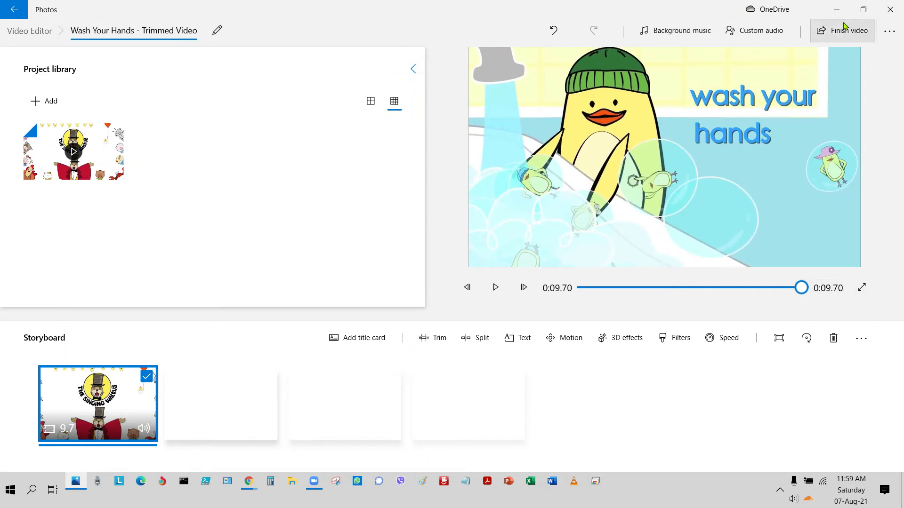
Export at High 1080p as Wash Your Hands - Trimmed Video.mp4 in Seesaw videos, replacing the old file.
click(840, 40)
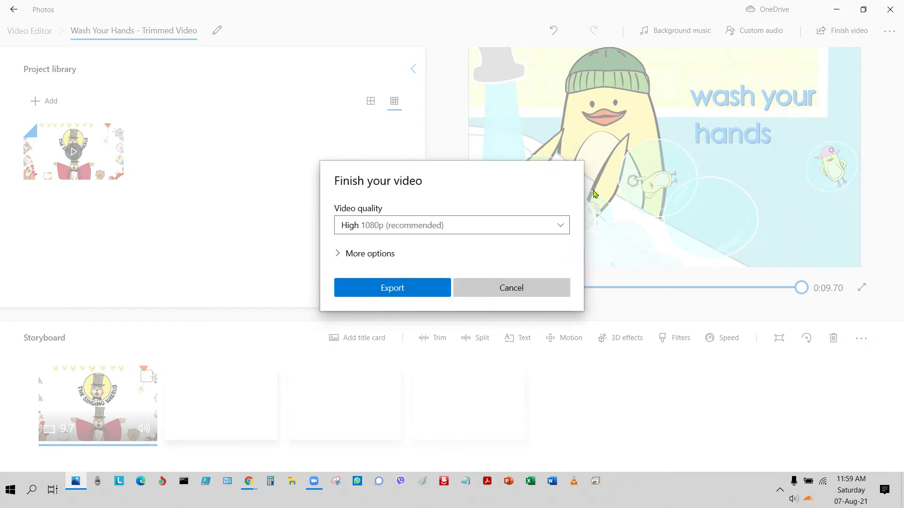
click(388, 256)
click(377, 223)
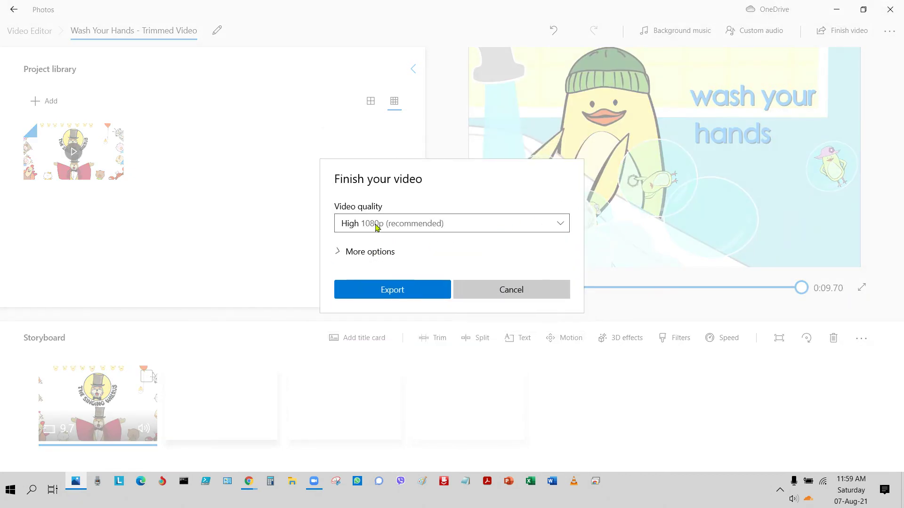
click(379, 294)
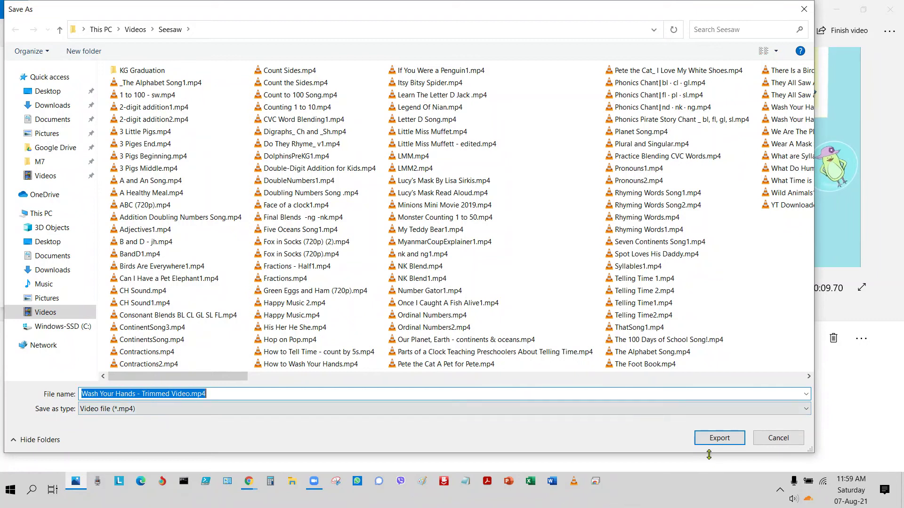
click(716, 437)
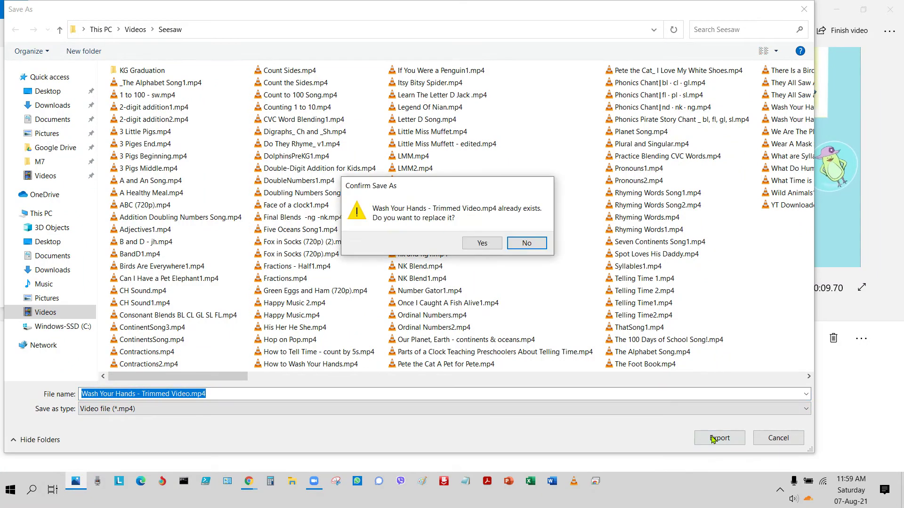
click(484, 244)
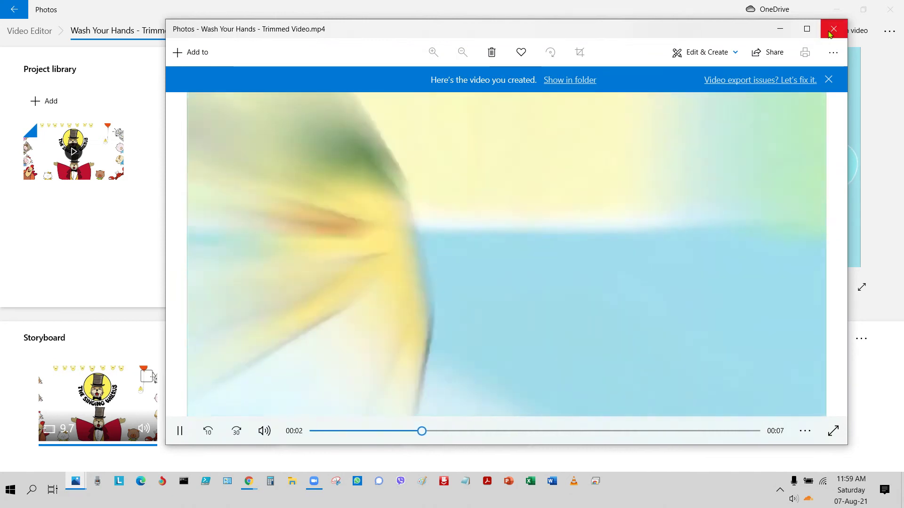
Close Photos and open the Wash Your Hands! activity's student template for editing in Seesaw.
click(833, 29)
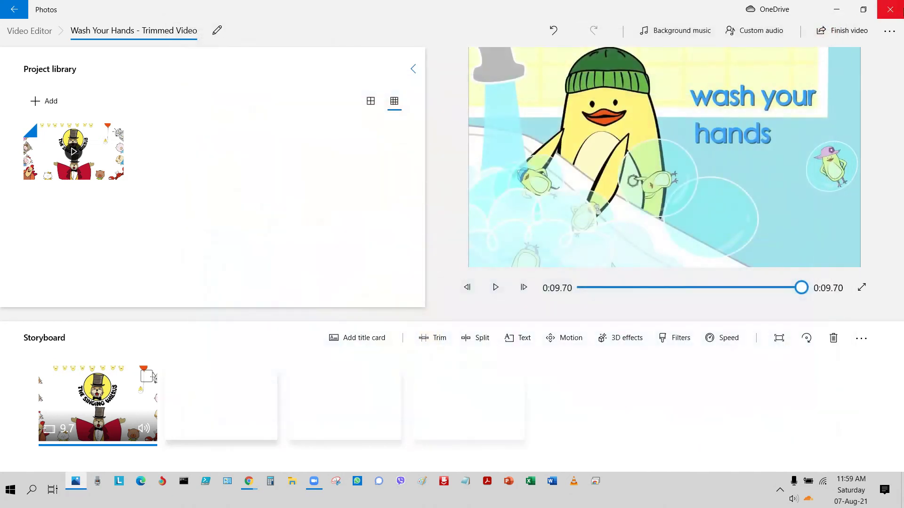
click(890, 9)
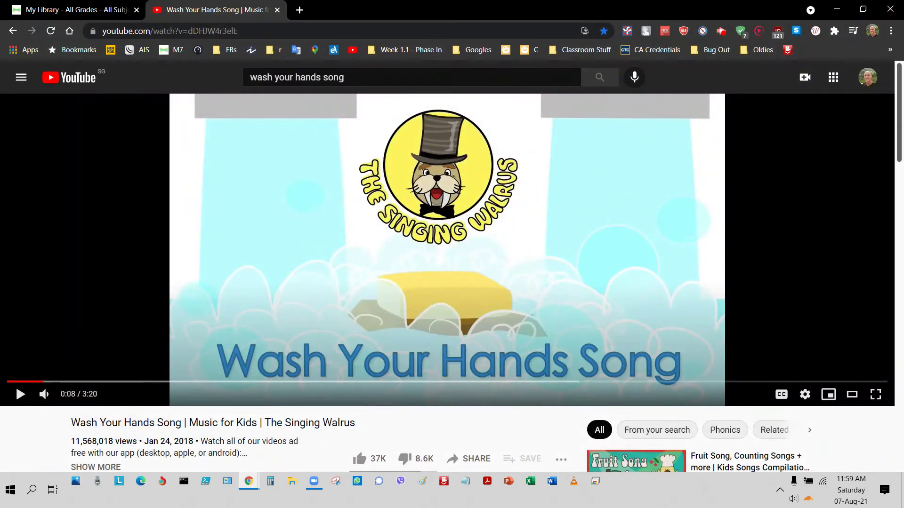
click(93, 10)
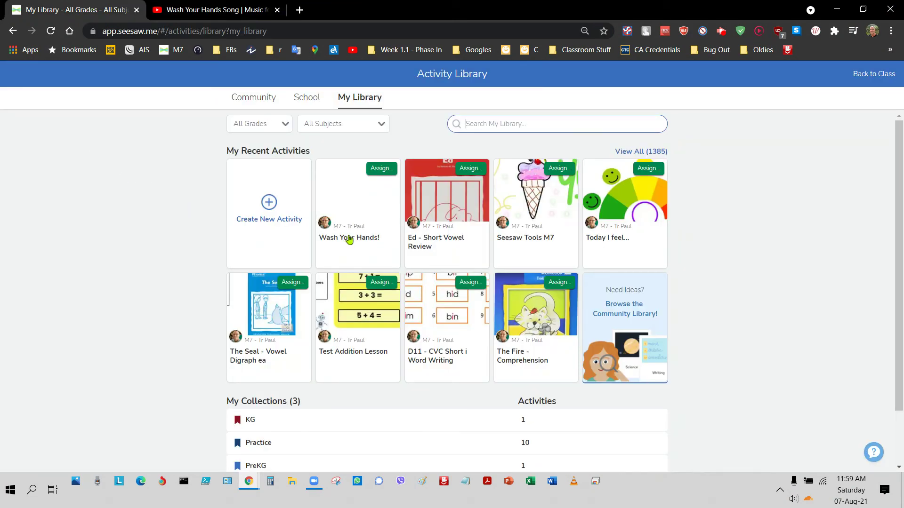
click(349, 240)
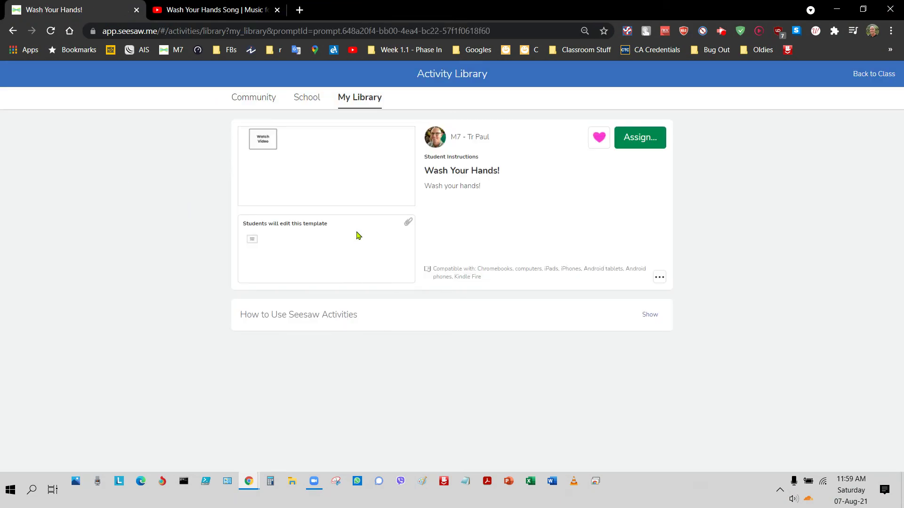
click(659, 277)
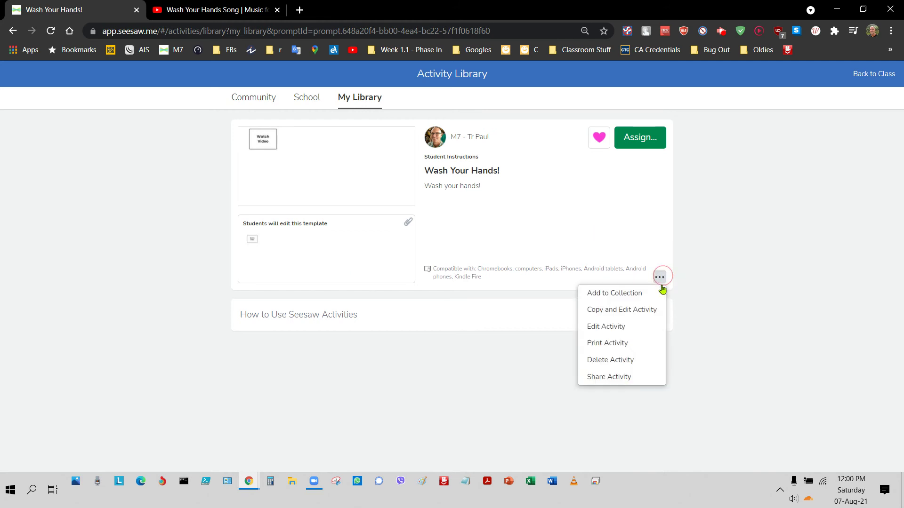
click(635, 325)
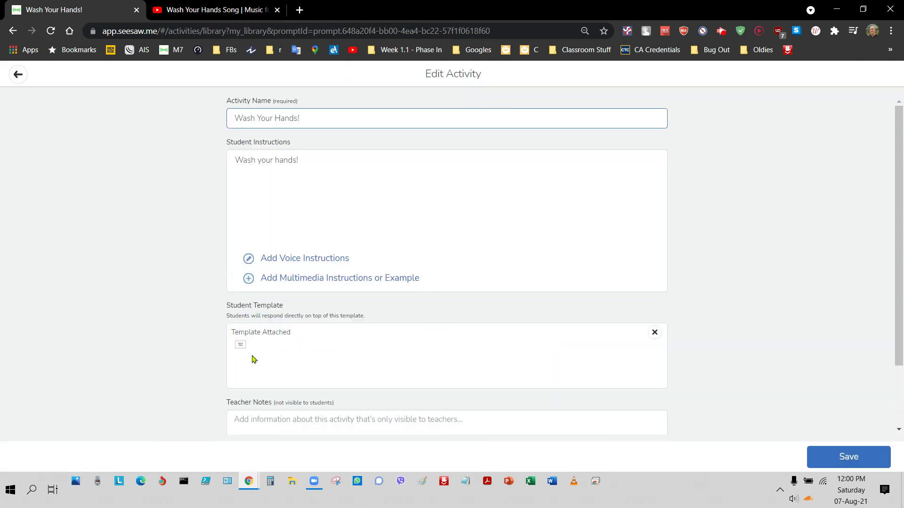
click(250, 361)
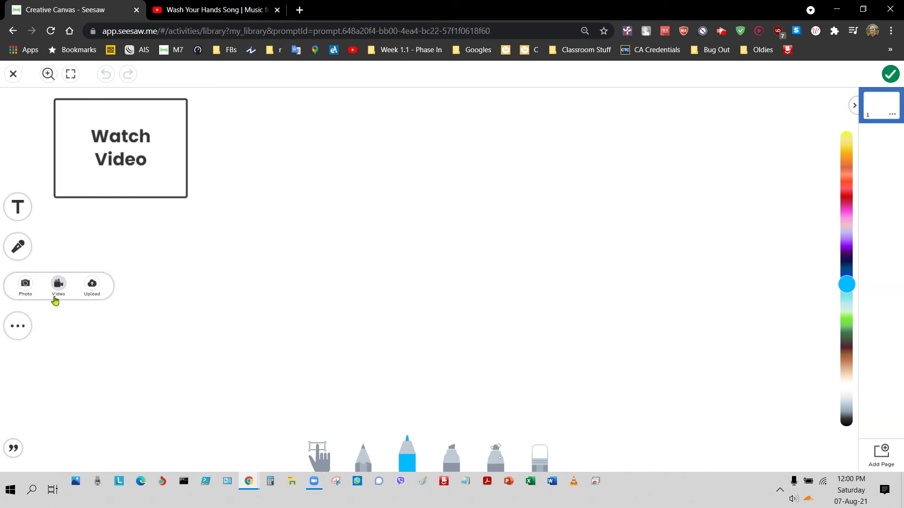
click(56, 294)
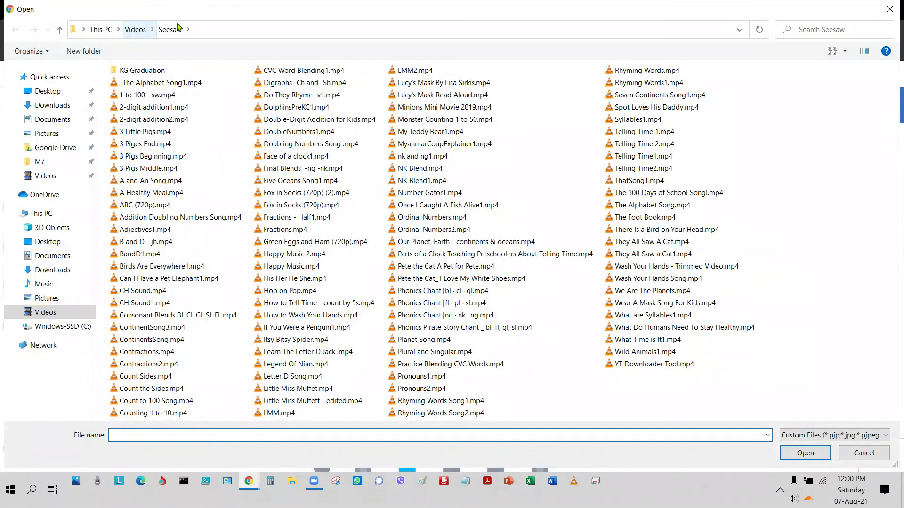
Insert the trimmed Wash Your Hands video, enlarge it beside Watch Video, and lock it.
double_click(724, 269)
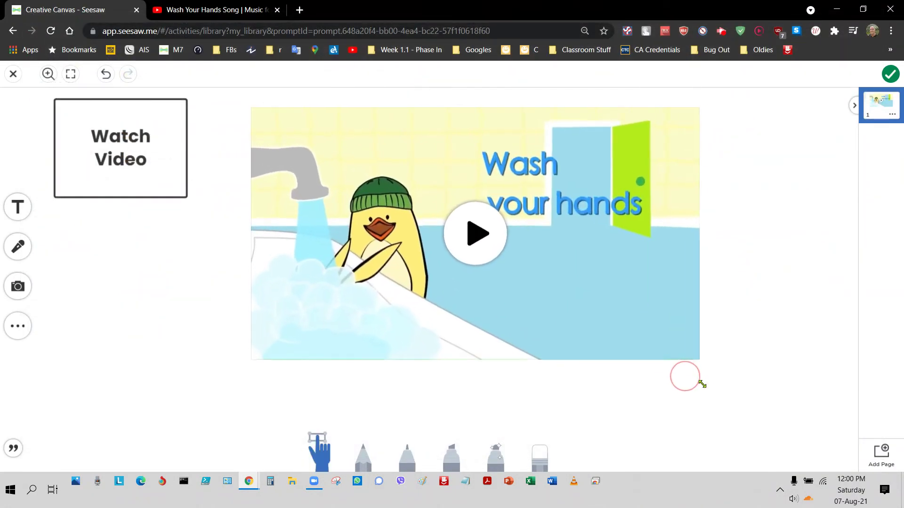
drag(597, 303, 773, 400)
drag(511, 313, 480, 306)
right_click(478, 311)
mouse_move(506, 276)
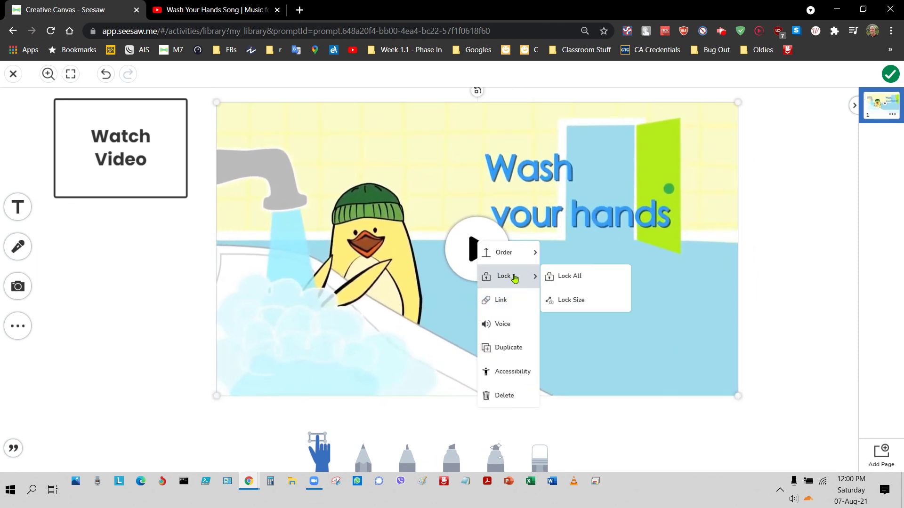
click(574, 277)
Test-play the embedded video and submit the template with the green checkmark.
click(294, 292)
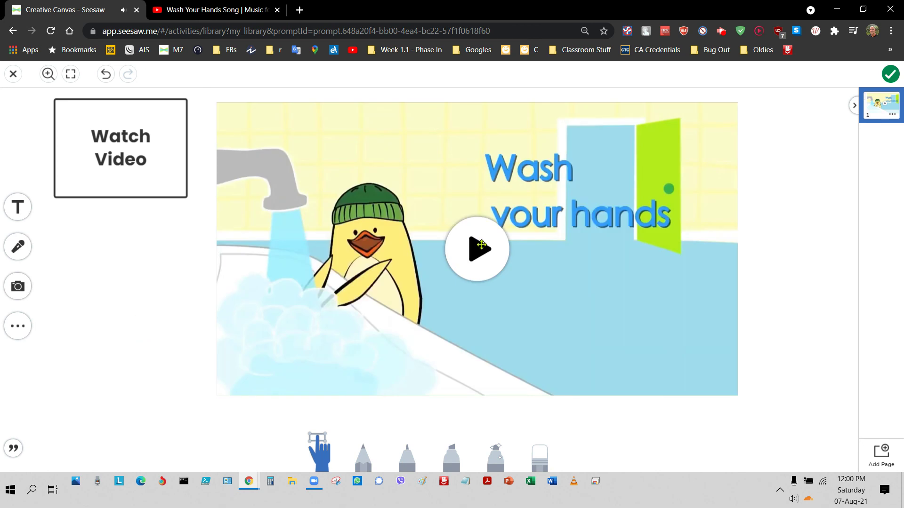
click(479, 253)
click(889, 79)
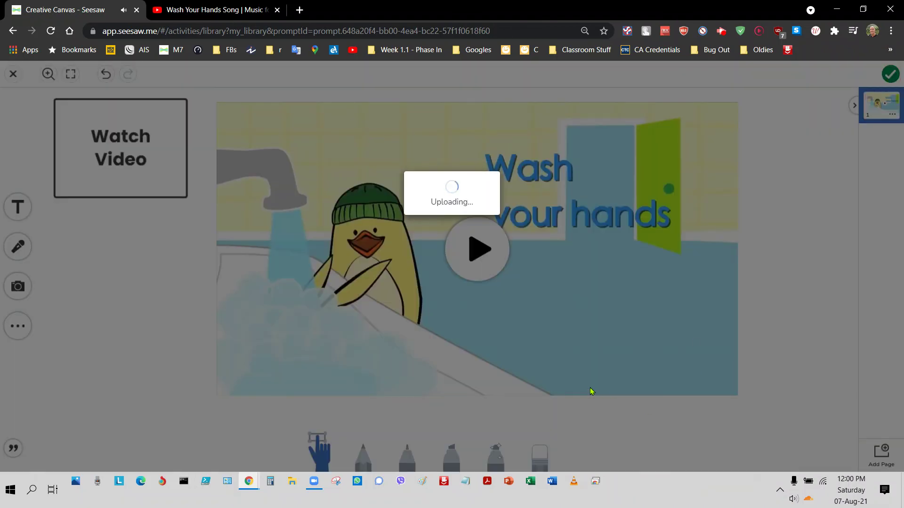
Save the updated Wash Your Hands! activity and return to My Library.
click(840, 457)
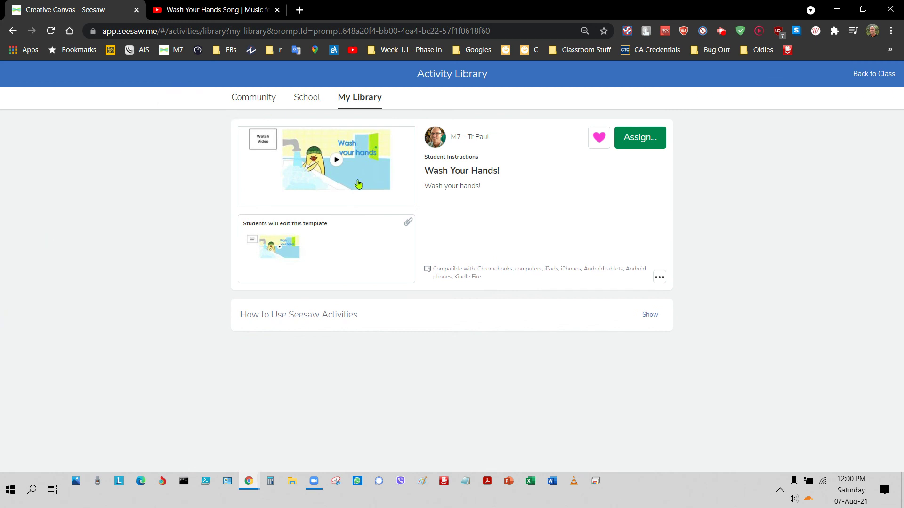
click(721, 32)
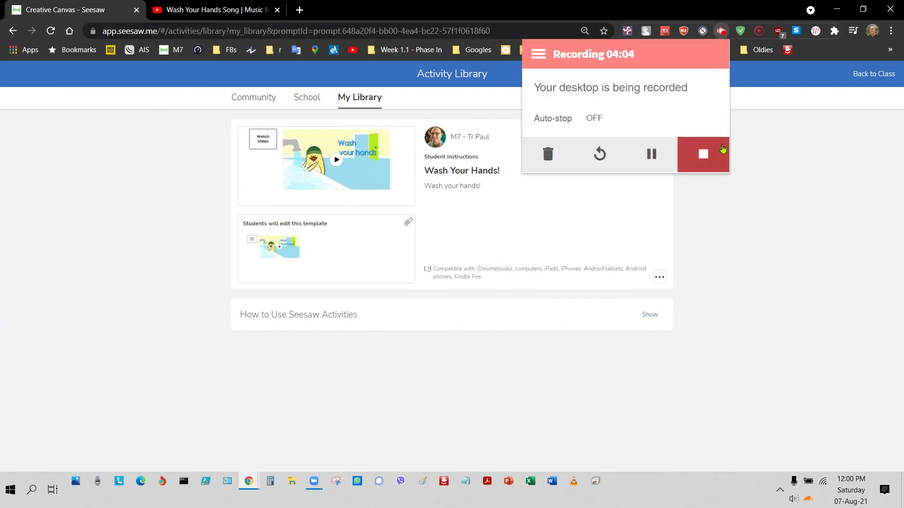